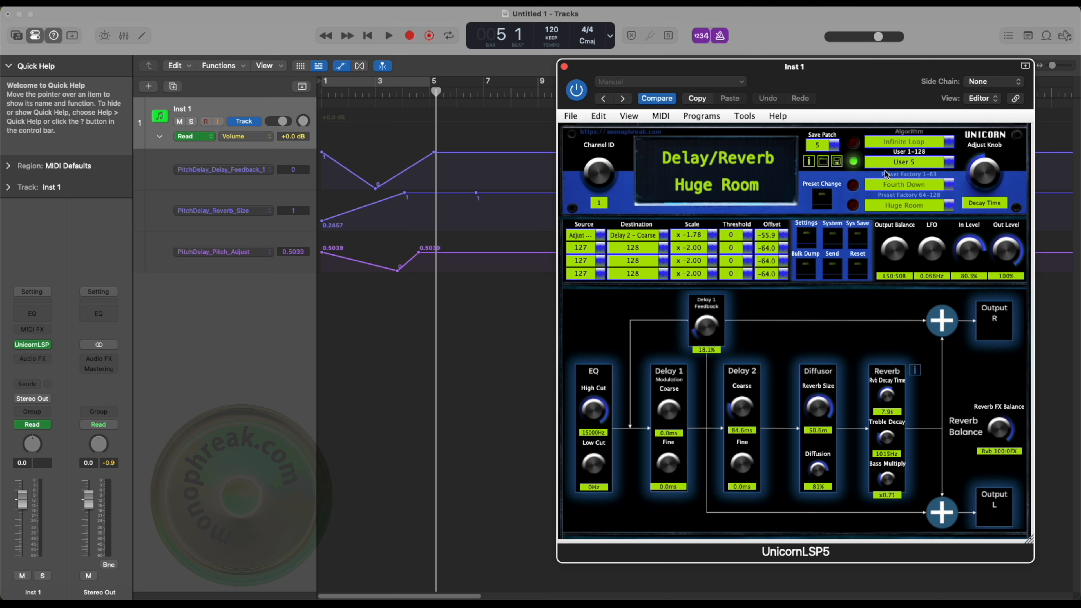
- Cycle the active preset source through the user and factory banks and stop on Algorithm
click(824, 199)
click(824, 199)
click(823, 198)
click(824, 198)
click(823, 198)
click(823, 199)
click(824, 198)
click(824, 199)
click(824, 199)
click(824, 199)
click(823, 199)
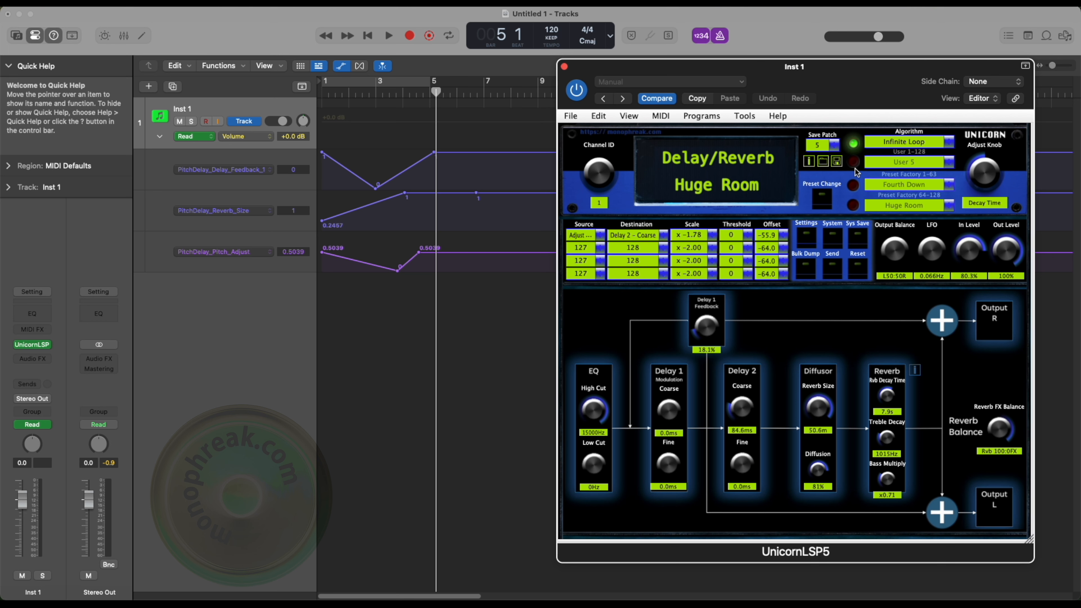
- Load the Delay/Reverb, Pitch/Delay, Infinite Reverb and Infinite Loop algorithms one after another
click(895, 141)
click(893, 155)
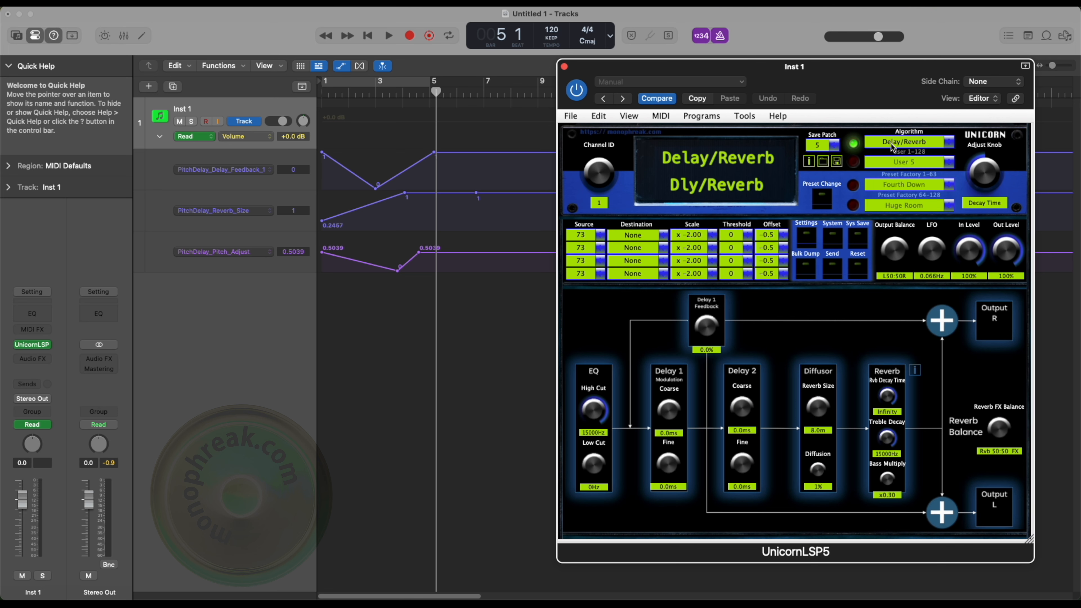
click(892, 143)
click(895, 167)
click(892, 143)
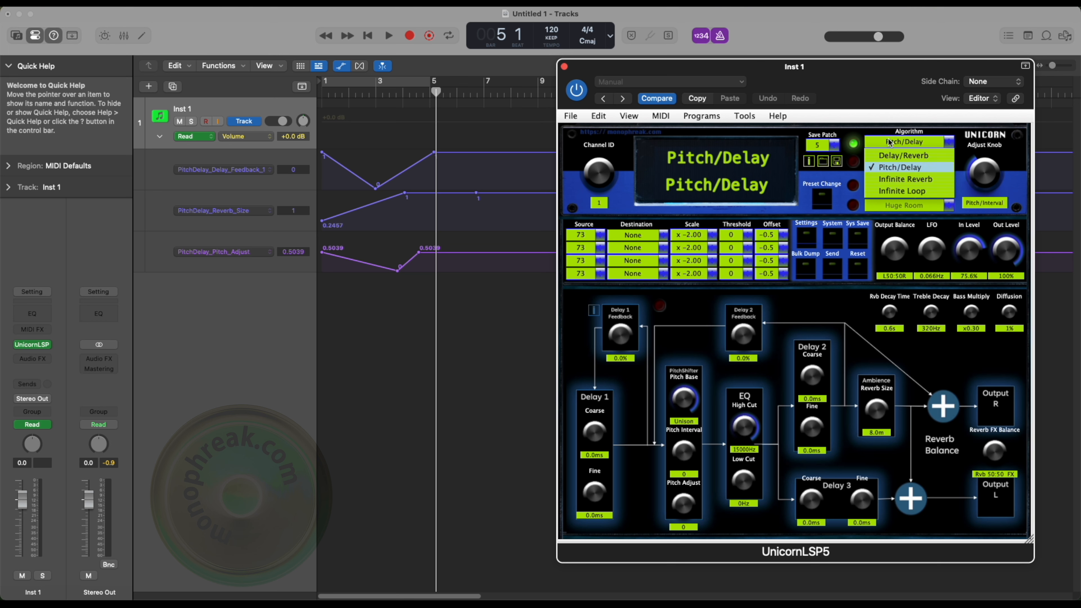
click(893, 177)
click(888, 143)
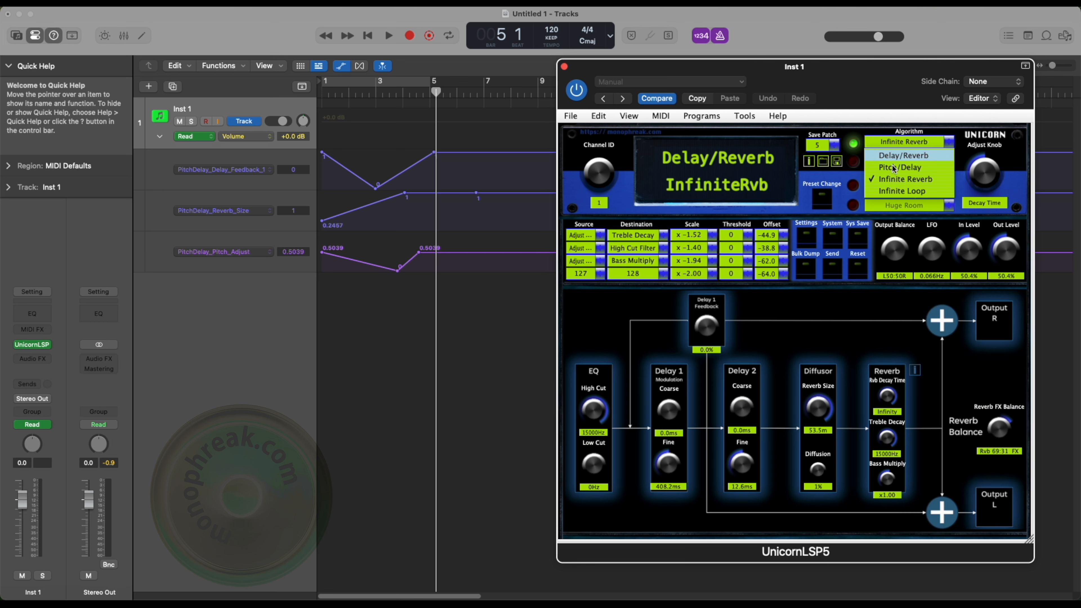
click(897, 189)
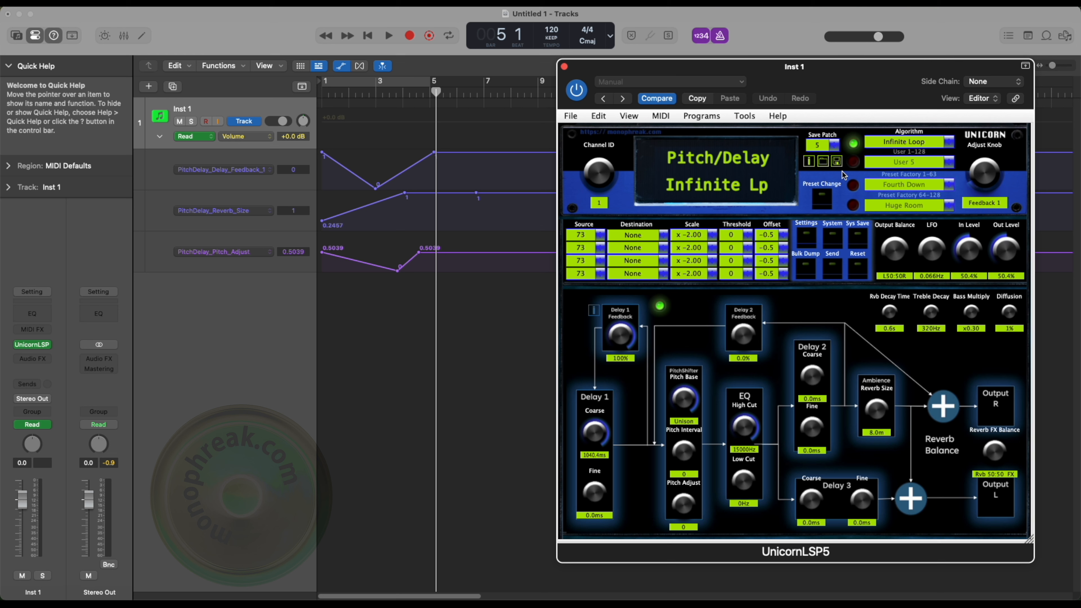
- Select User 1 in the user bank, and in factory bank 1-63 load Fifth Up, Octave Up, Suspended and finally Stereo Delay
click(877, 164)
click(894, 115)
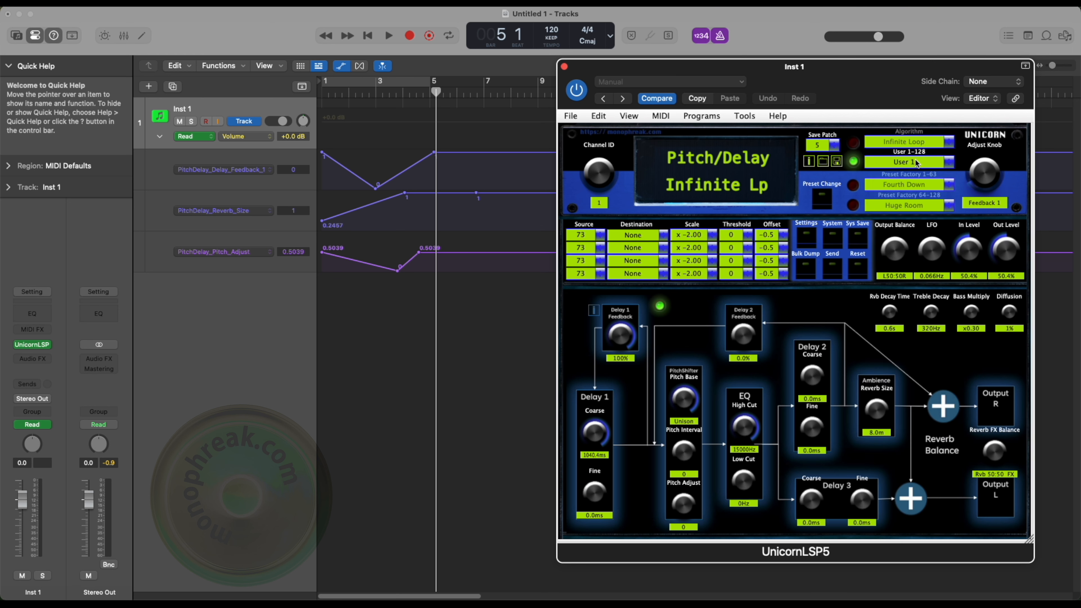
click(827, 198)
click(884, 188)
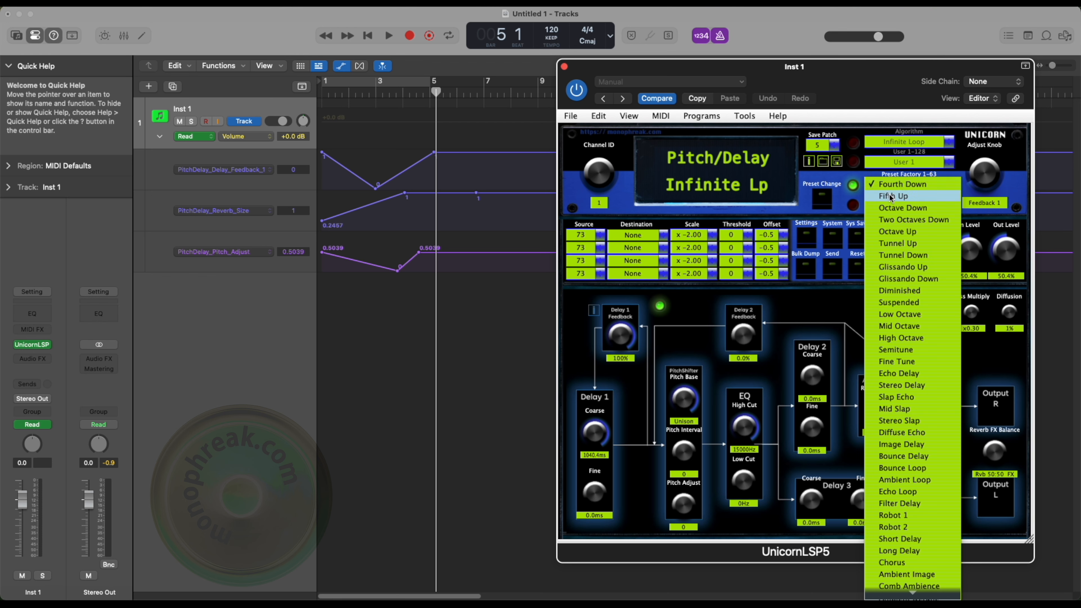
click(891, 195)
click(893, 187)
click(899, 184)
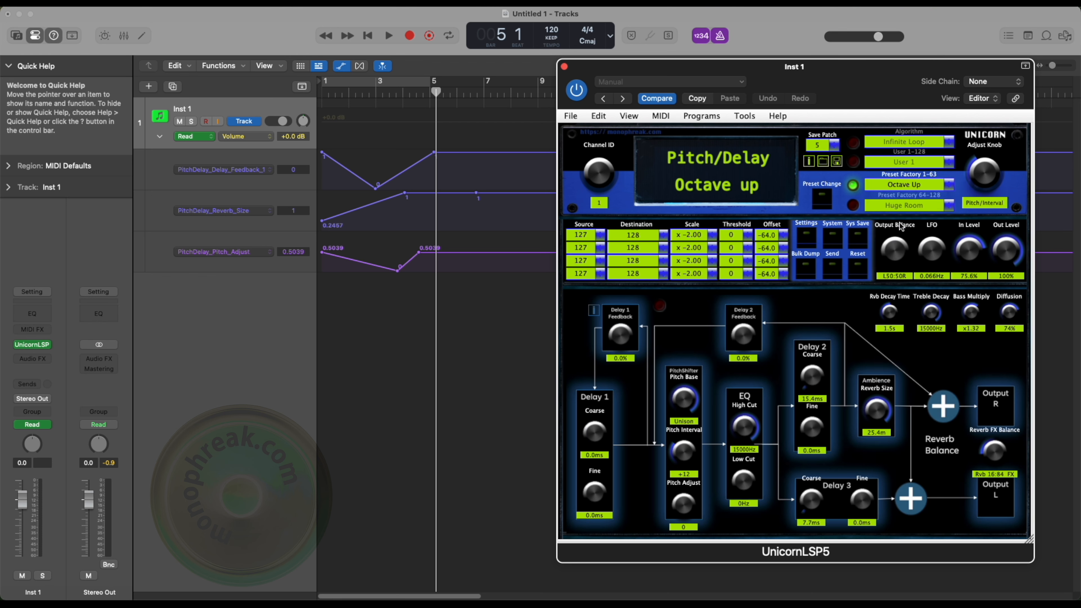
click(899, 184)
click(904, 252)
click(901, 187)
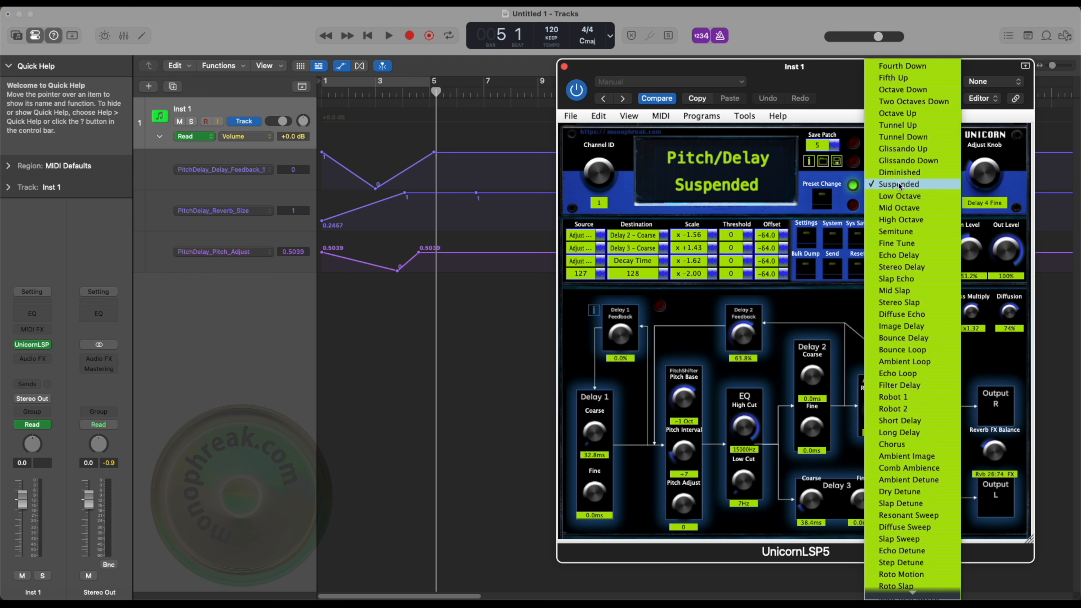
click(914, 267)
- Load Pan Delay Verb from factory bank 64-128 and return the active preset source to Algorithm
click(823, 198)
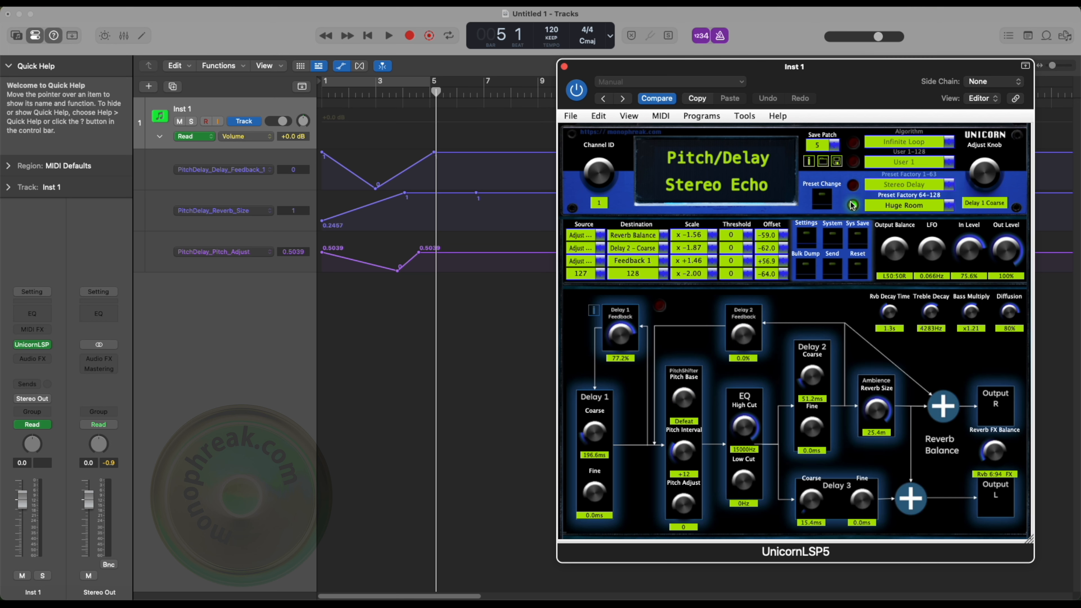
click(883, 207)
click(891, 251)
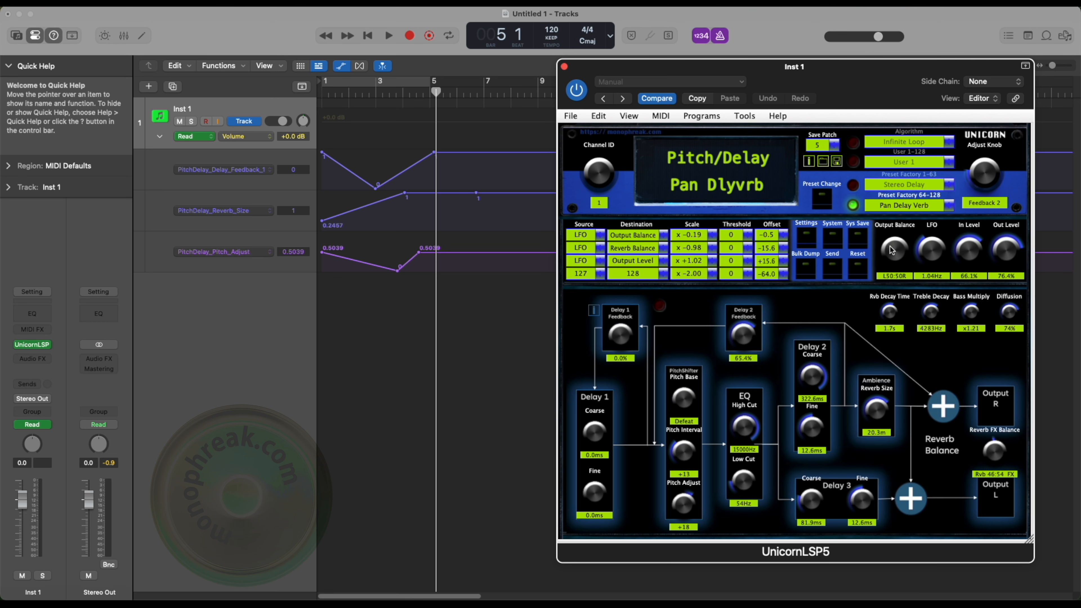
click(822, 199)
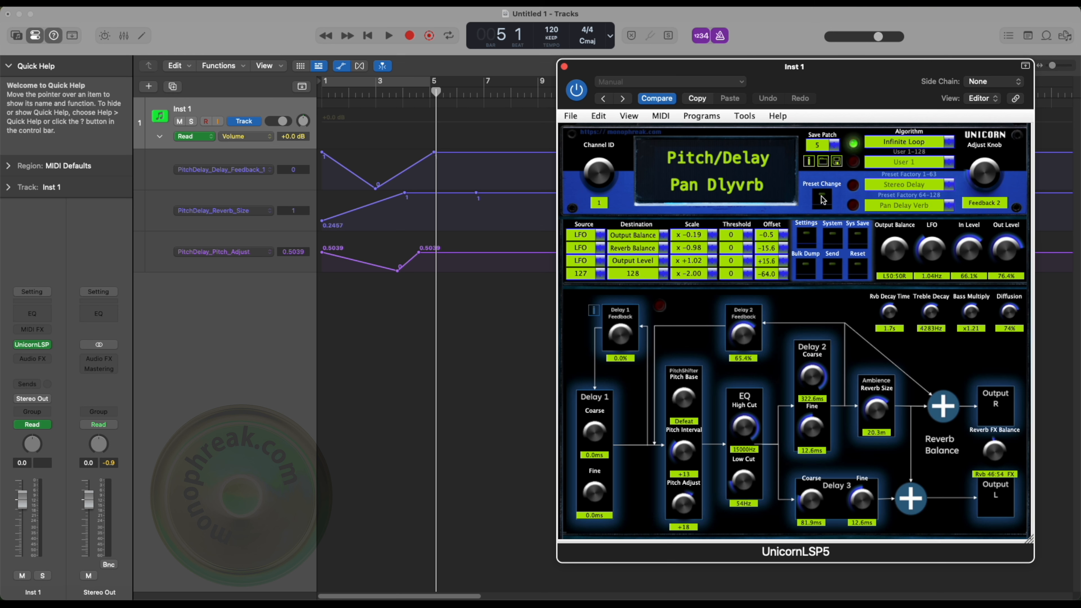
- Start loading a single-patch SysEx file and cancel at the overwrite confirmation
click(836, 162)
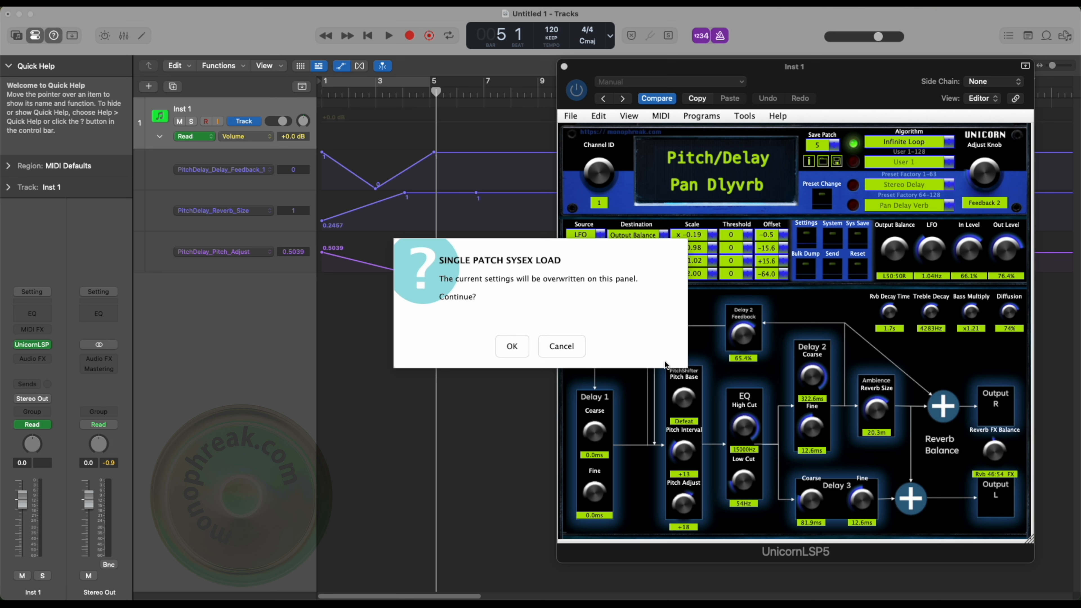
click(552, 346)
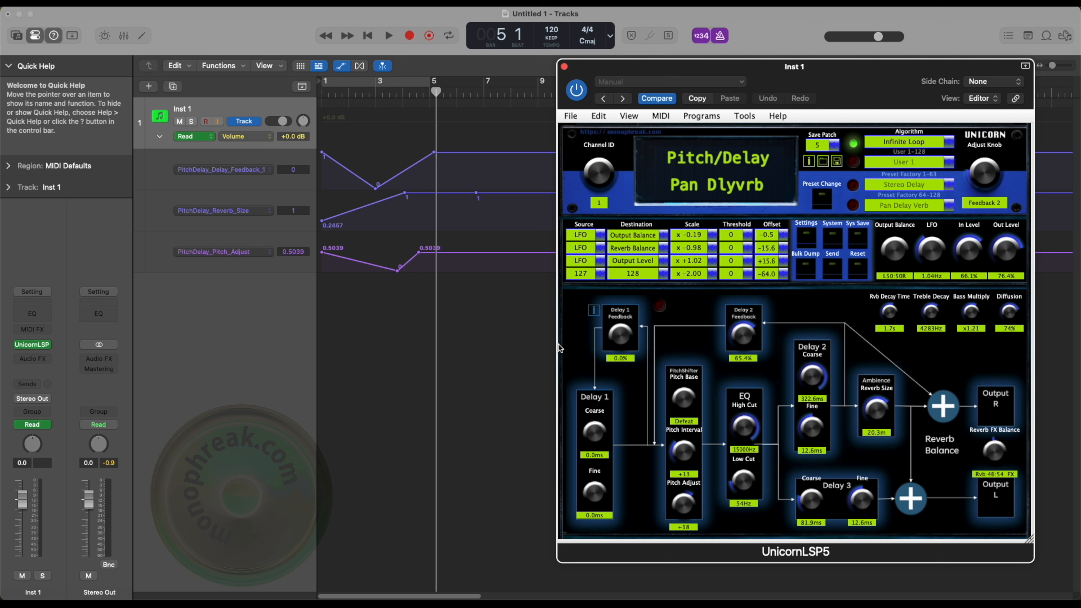
- View the editor's About page and the Infinite Loop setup guide, closing each one
click(808, 164)
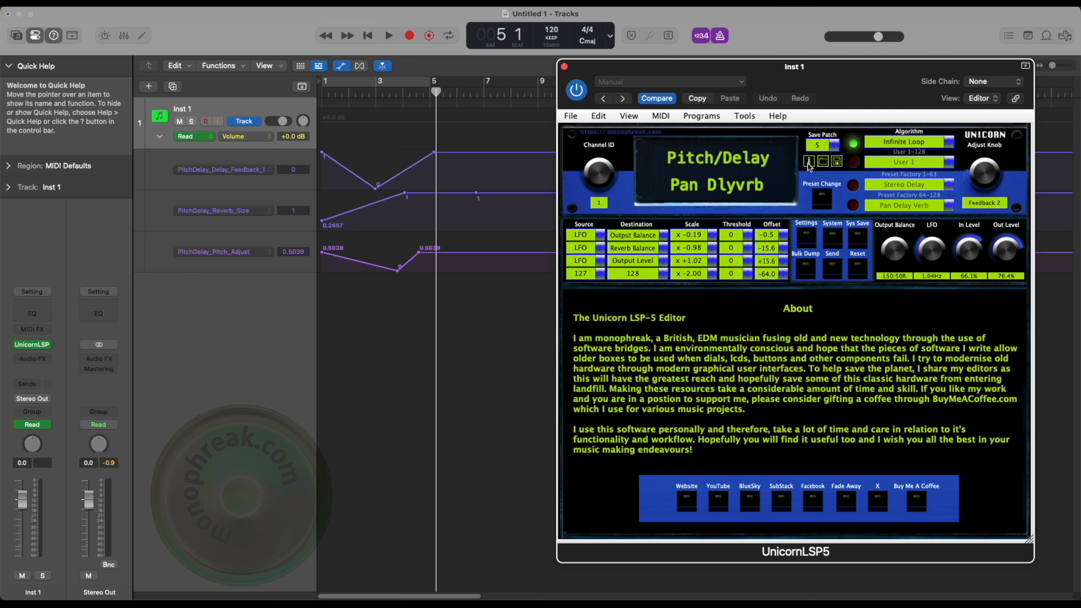
click(808, 164)
click(823, 162)
click(823, 162)
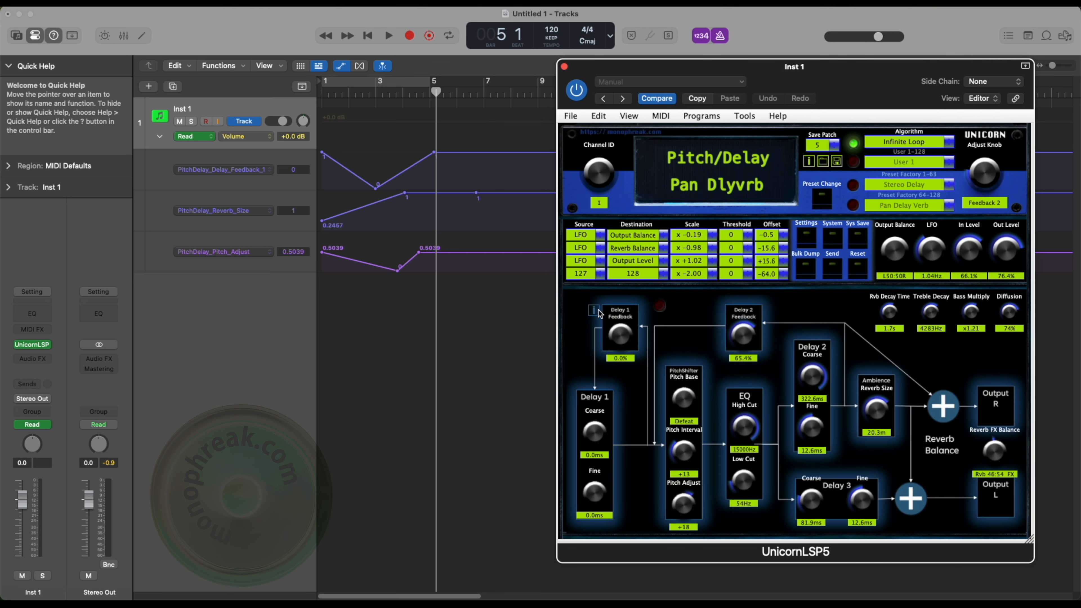
click(594, 310)
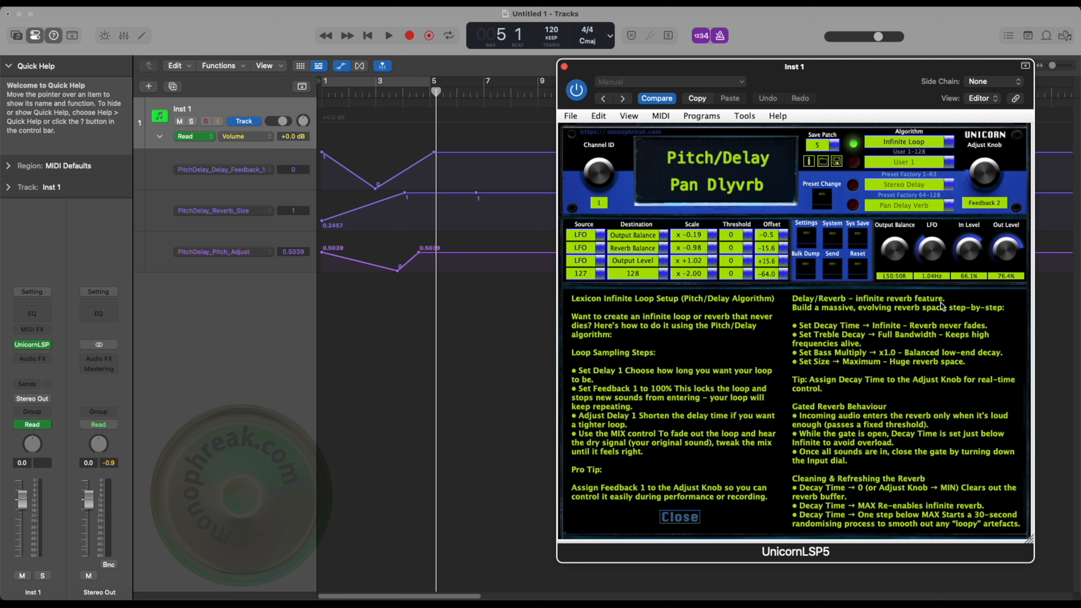
click(681, 518)
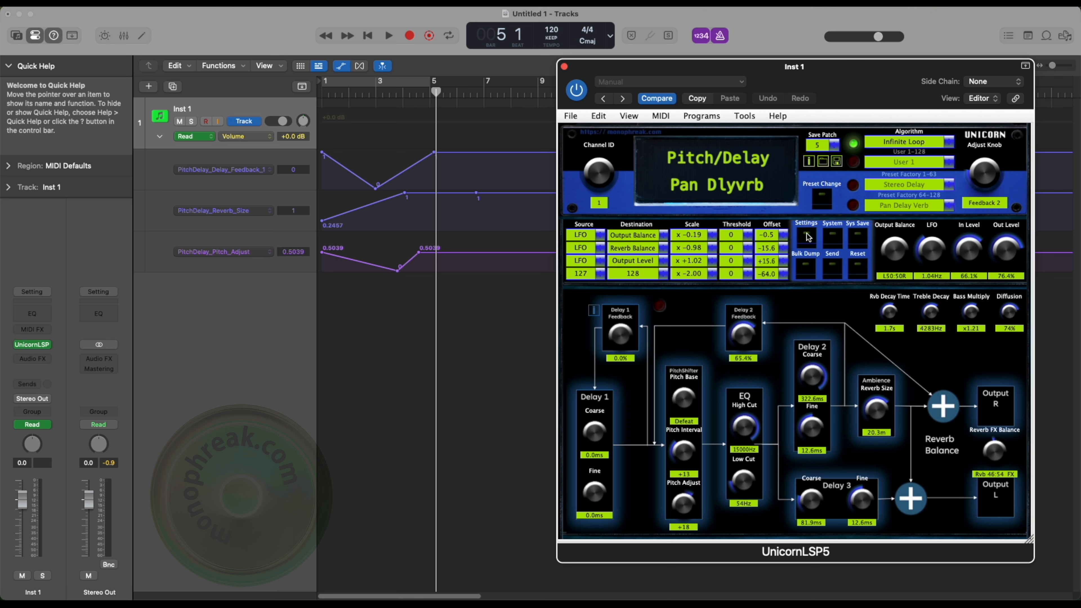
- On the System page, set Global Patch Enable to "Ignored on setup recall until Source controller is moved" and Footswitch to Defeat Output
click(833, 240)
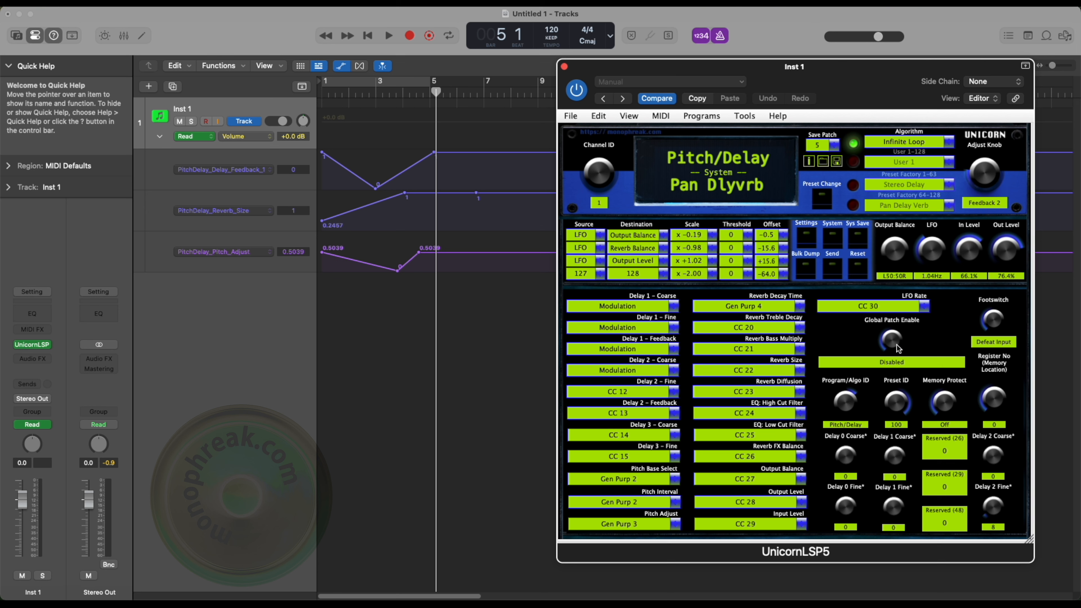
click(891, 339)
click(1002, 322)
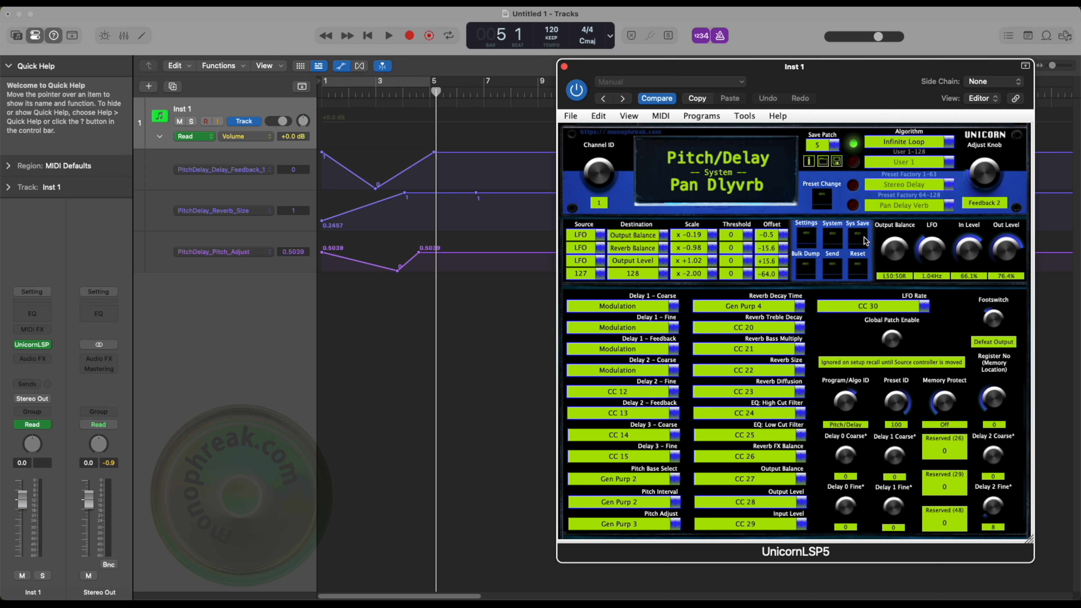
click(832, 241)
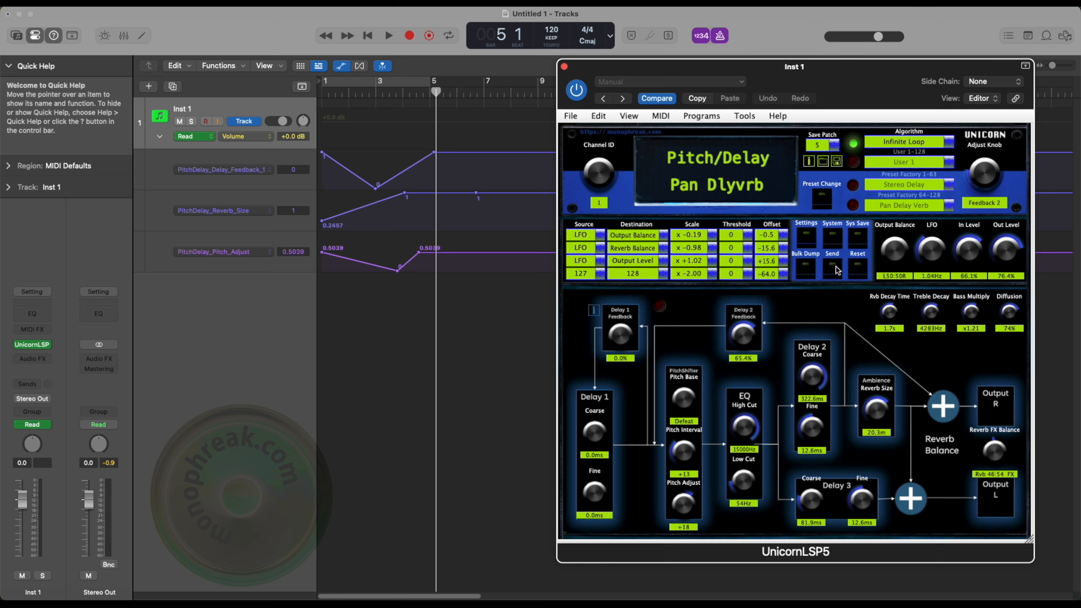
- Set Delay 1 to 581.6 ms coarse and 39.4% feedback, Pitch Base to -1 Oct, Delay 2 Feedback to 18.1%, and EQ cuts to 4283 Hz and 735 Hz
drag(603, 435, 610, 356)
drag(683, 405, 692, 319)
drag(747, 339, 757, 402)
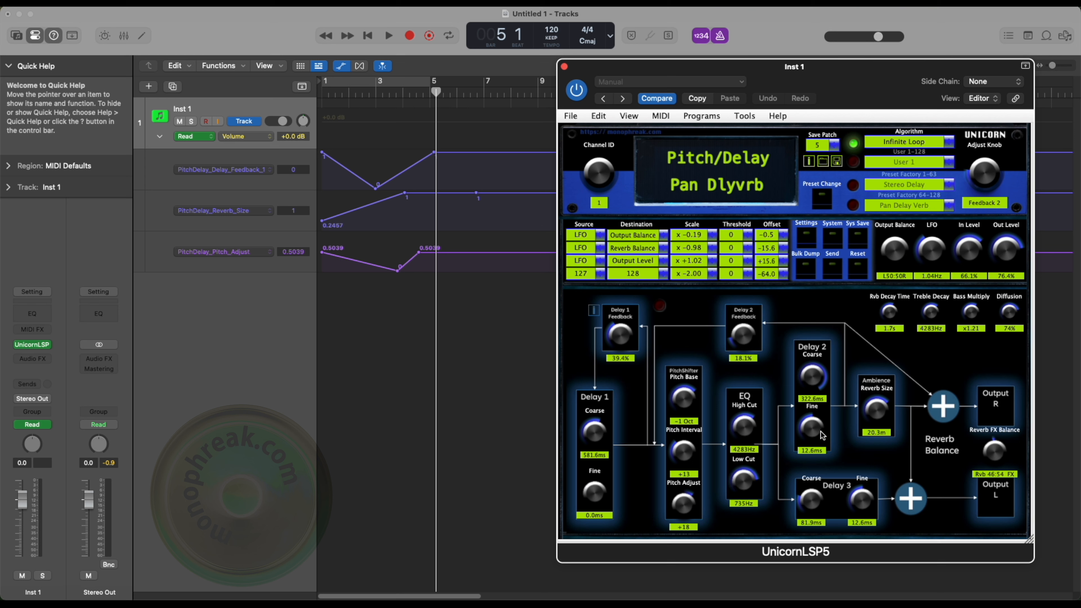
- Set Reverb Size to 13.1 m and Delay 3 to 212.5 ms coarse and 21.5 ms fine, and adjust Delay 2 Fine and Reverb FX Balance
drag(821, 432, 877, 430)
drag(873, 513, 874, 501)
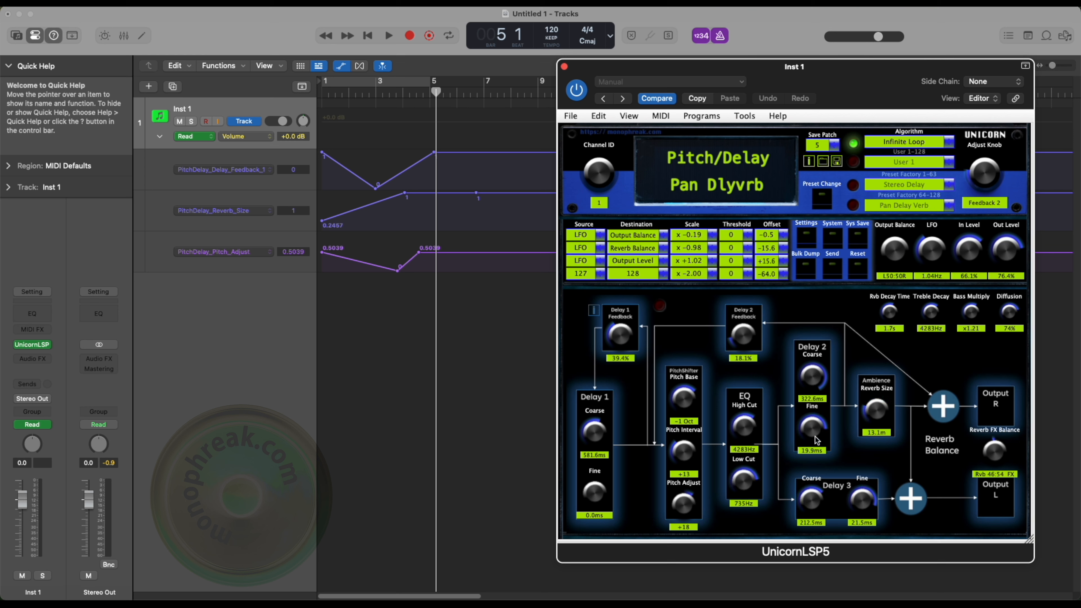
drag(815, 437, 817, 458)
drag(994, 451, 997, 415)
- Reset the editor's effect parameters
click(865, 271)
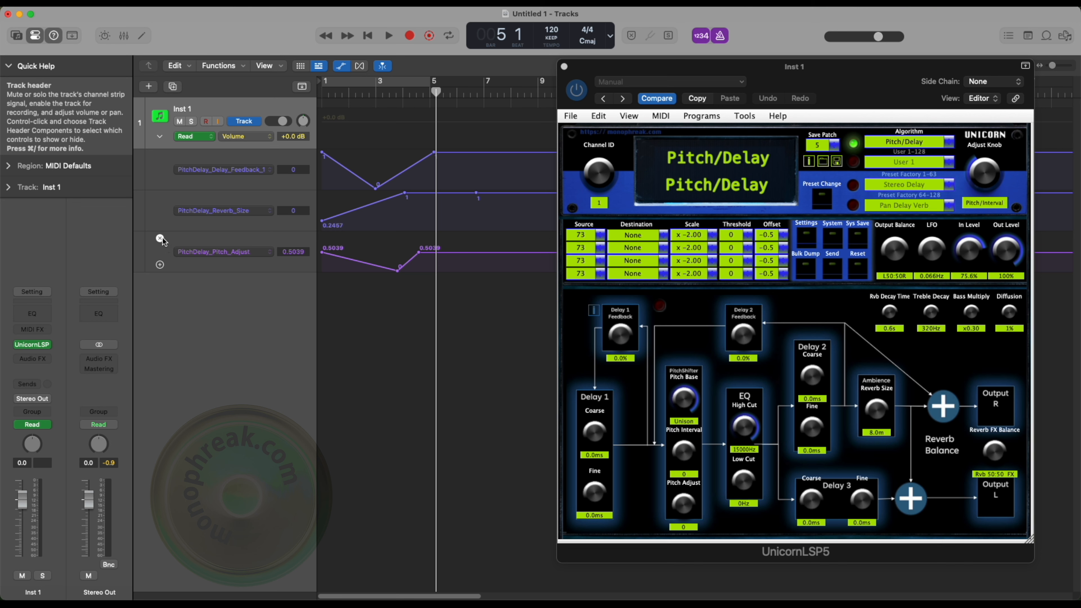
- Add an automation lane below Pitch Adjust on Inst 1 and assign it to UnicornLSP5's PitchDelay_Delay_Feedback_2
click(160, 266)
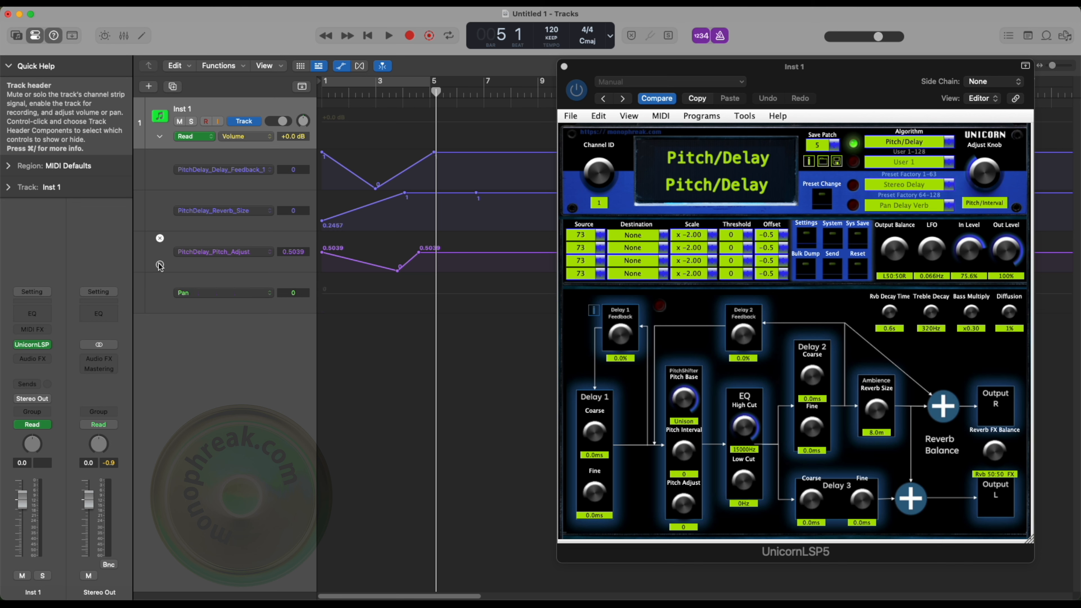
click(195, 292)
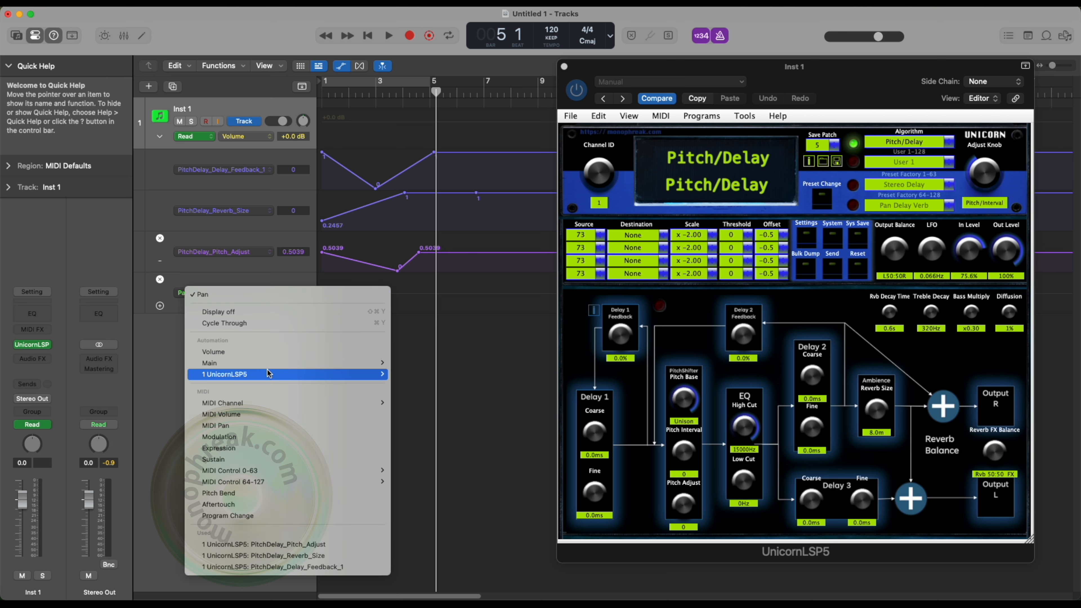
mouse_move(377, 374)
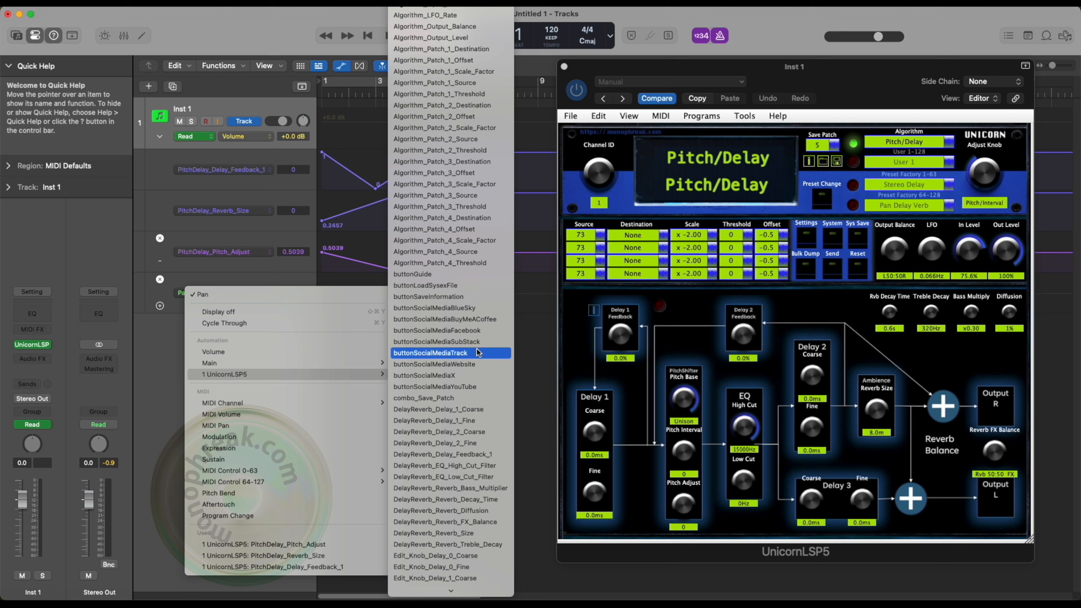
scroll(477, 352, down, 20)
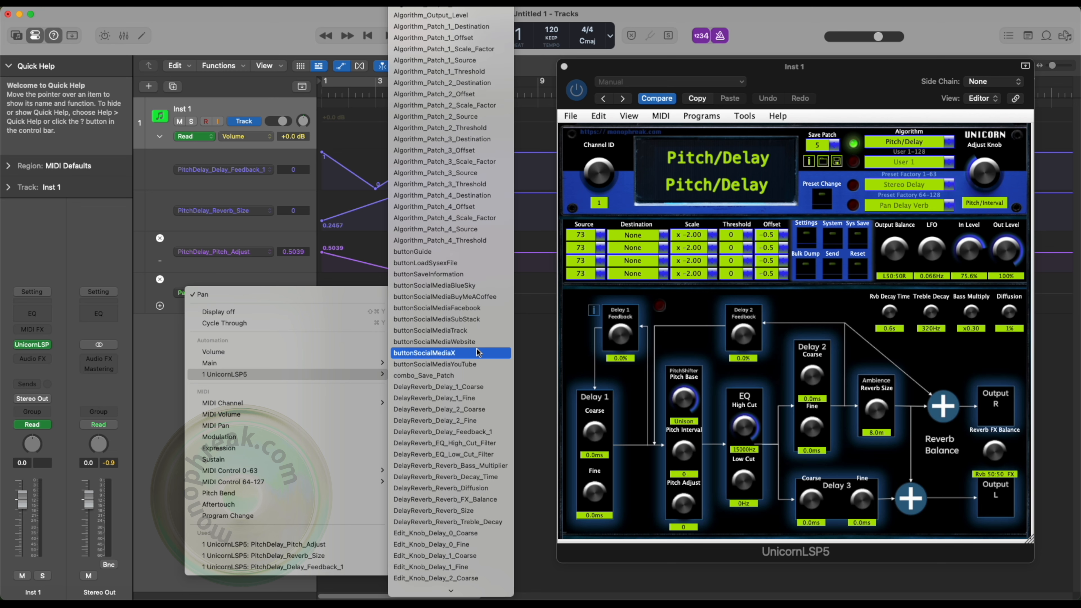
scroll(478, 349, down, 3)
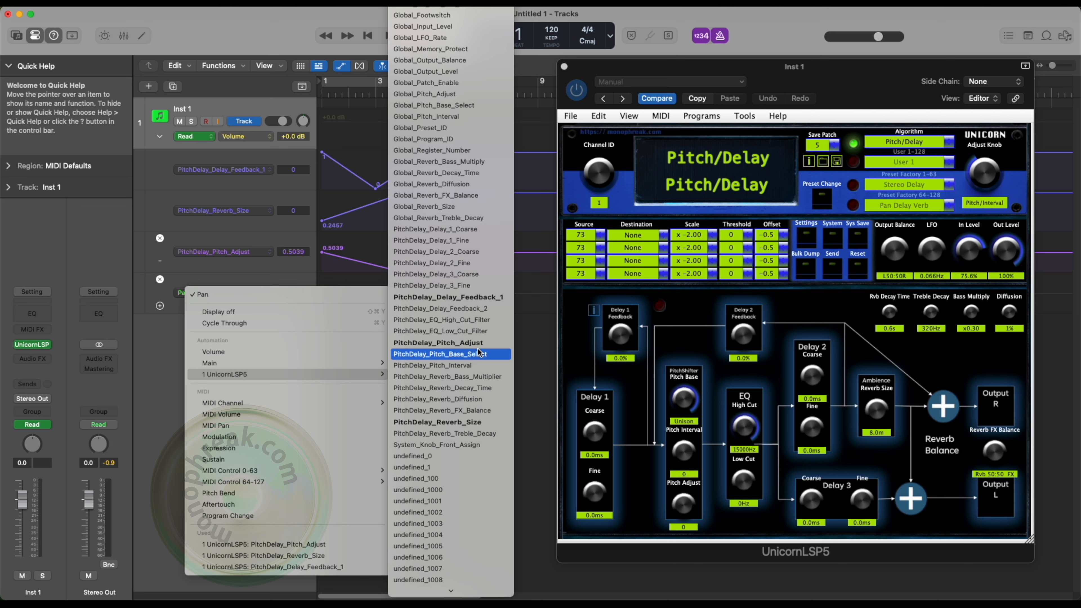
click(459, 308)
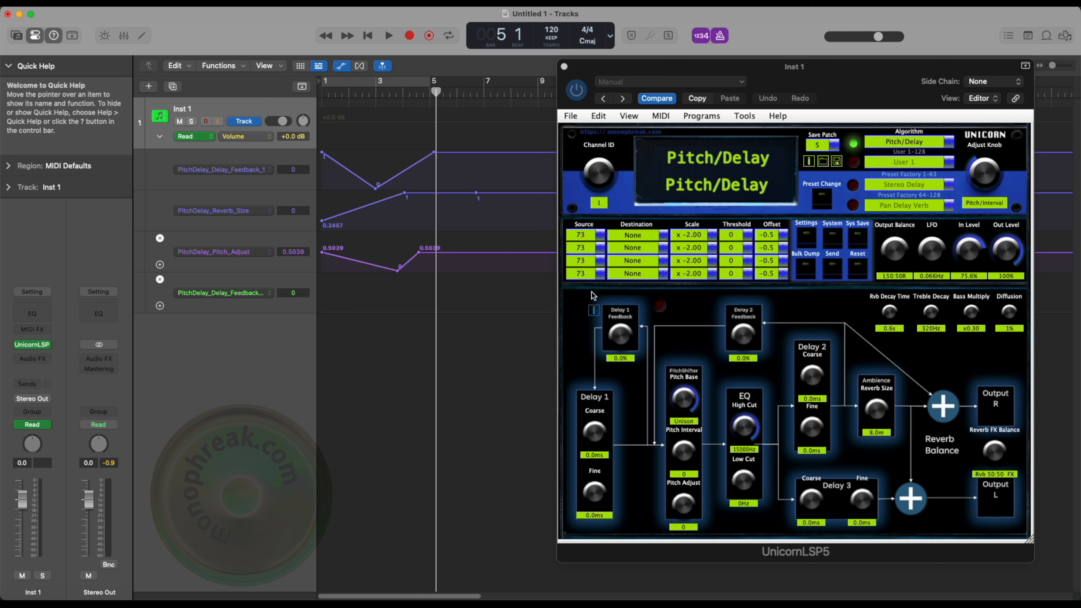
- Draw Delay Feedback 2 automation starting at 0.1365, peaking at 1 near bar 5 and returning to 0.1365 near bar 7
mouse_move(297, 300)
mouse_down()
mouse_move(297, 283)
mouse_move(296, 295)
mouse_up()
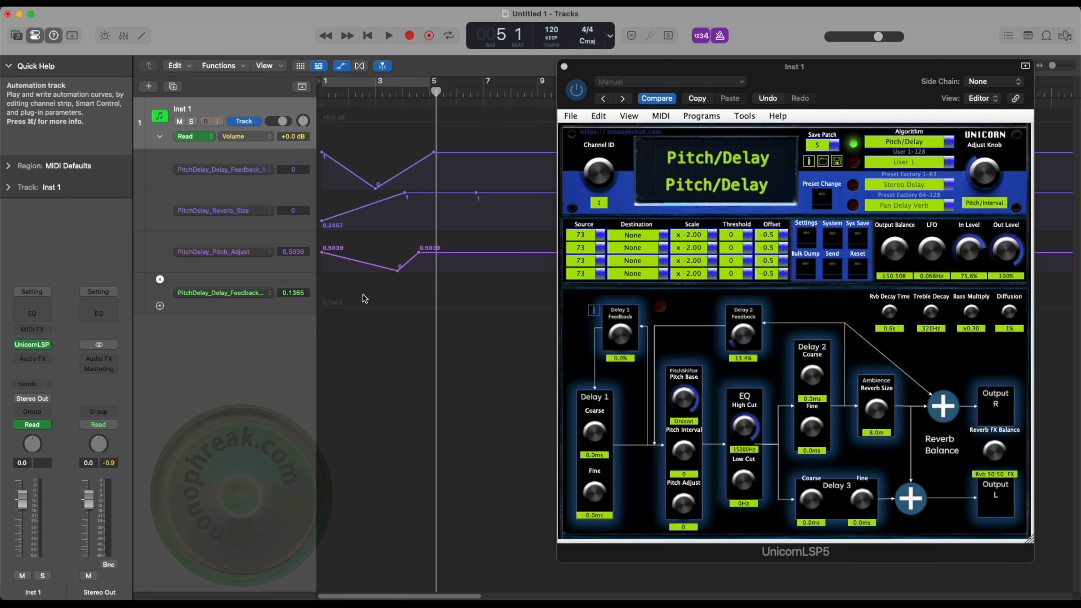
click(379, 307)
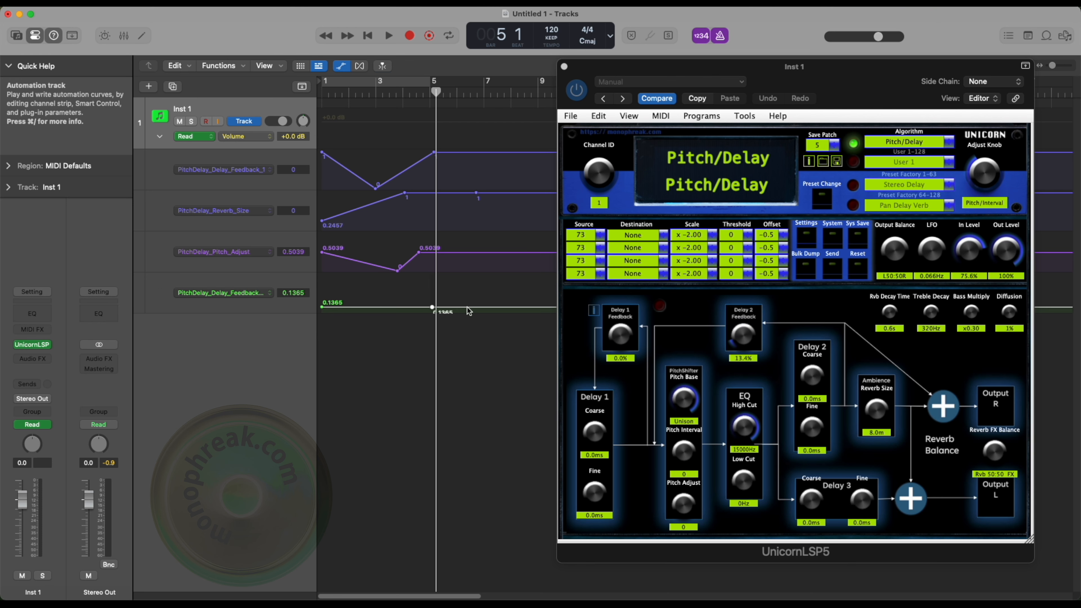
drag(432, 307, 431, 276)
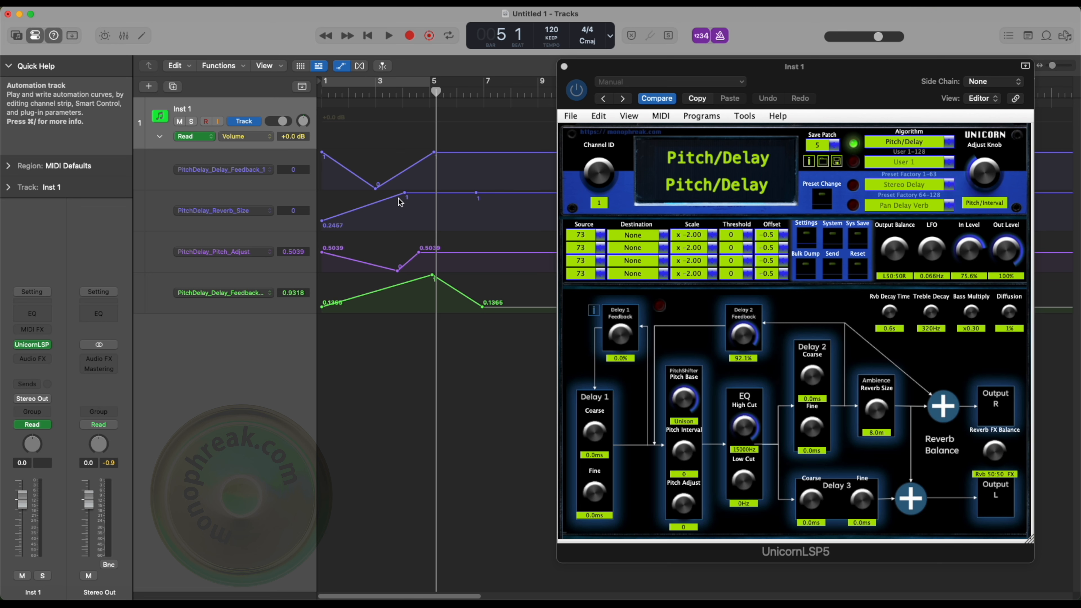
- Return the playhead to the project start and play back the automation
click(367, 35)
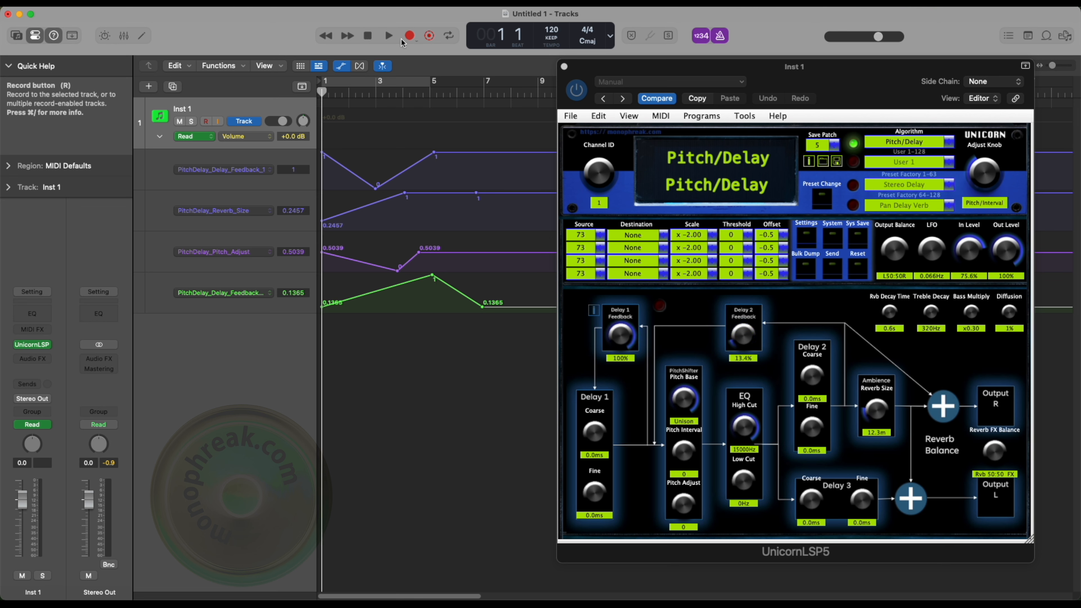
click(387, 35)
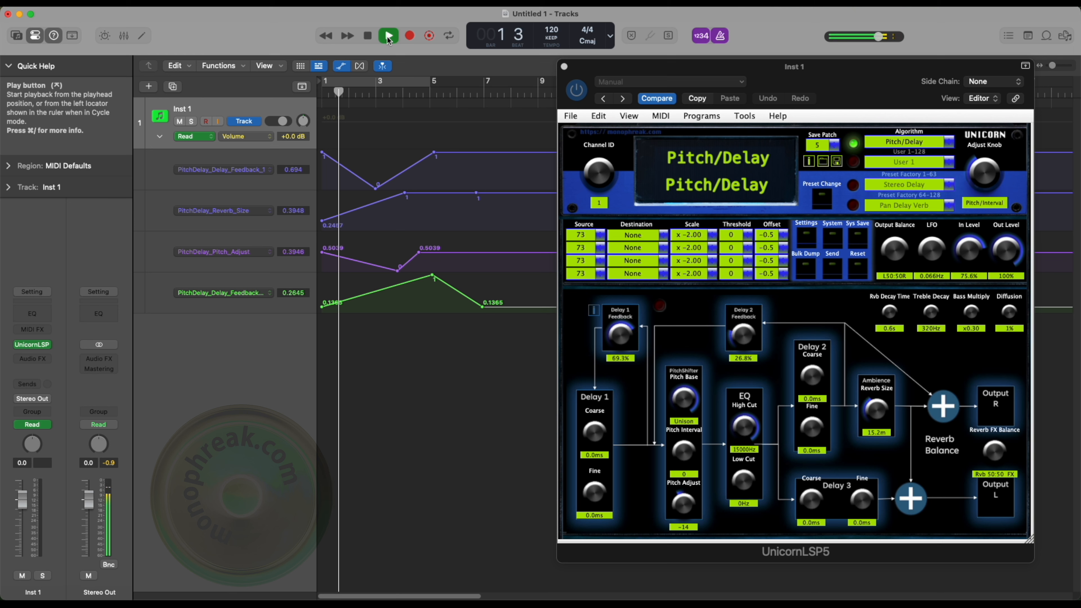